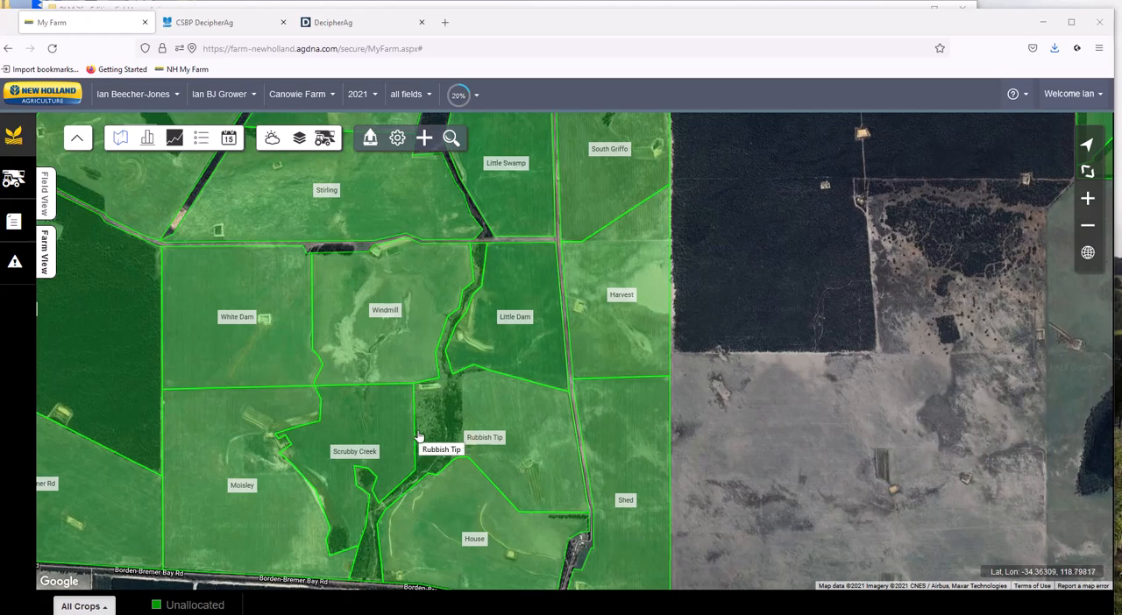
Select the Rubbish Tip field from the farm's field selector and show its entry in Field View.
click(429, 95)
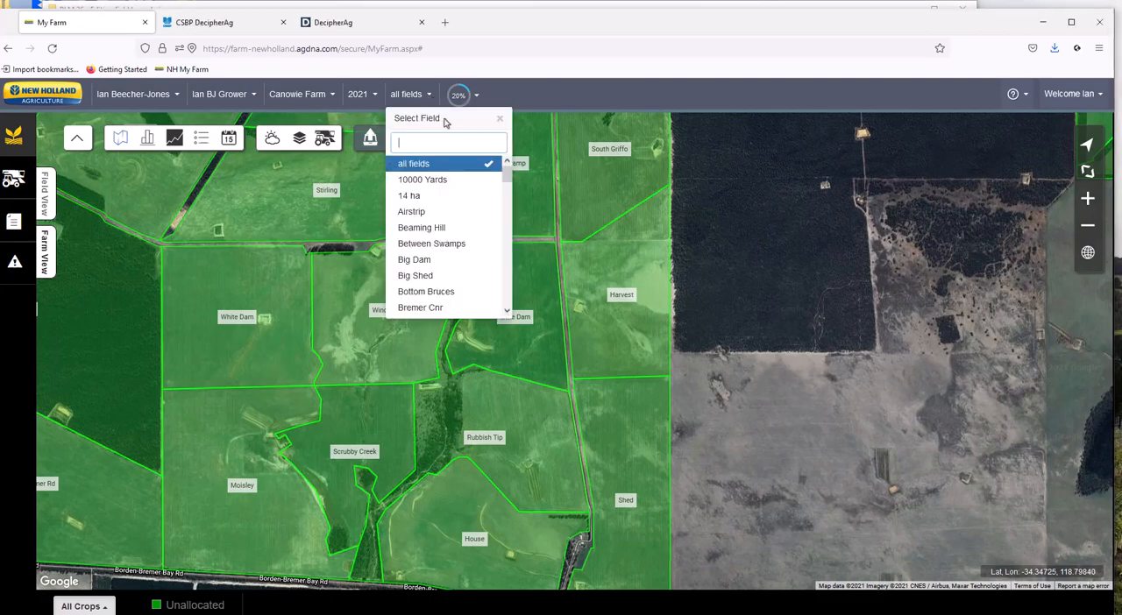
drag(506, 174, 505, 275)
click(429, 256)
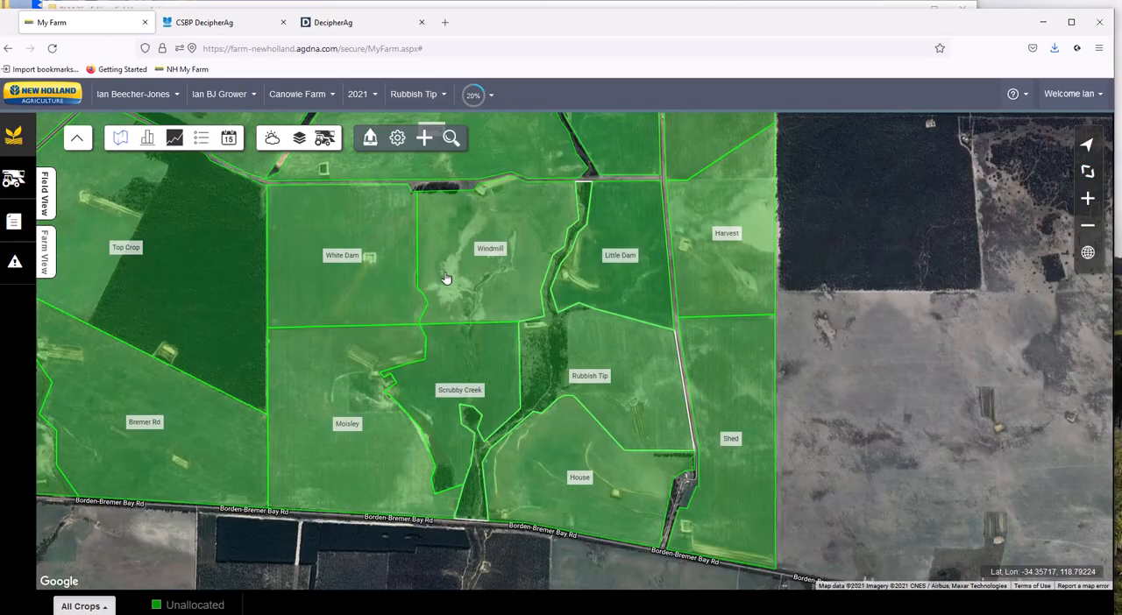
click(35, 204)
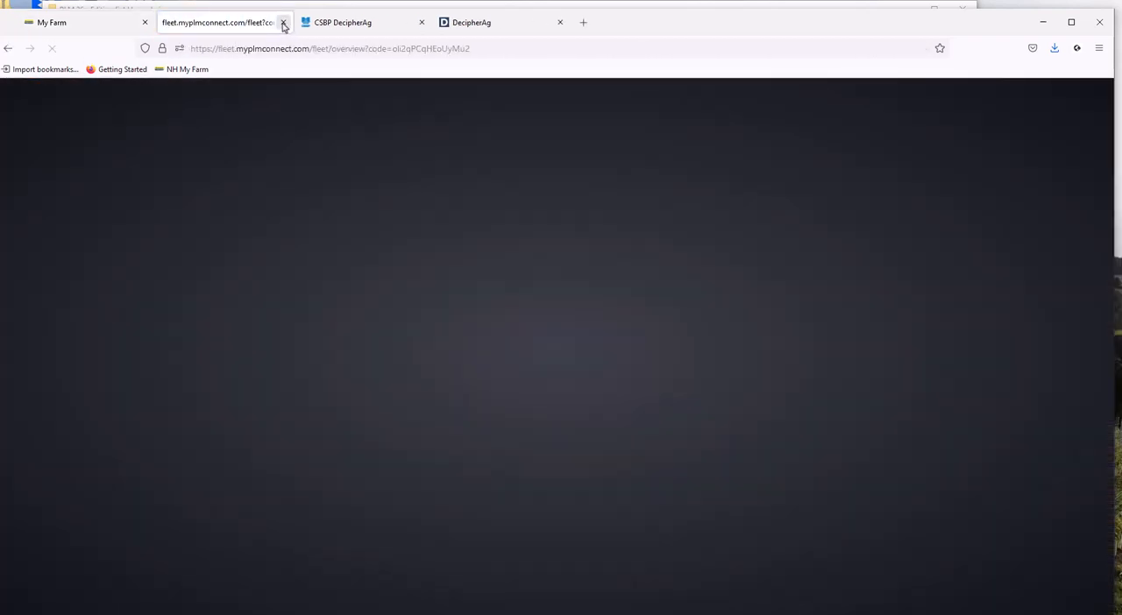
click(283, 22)
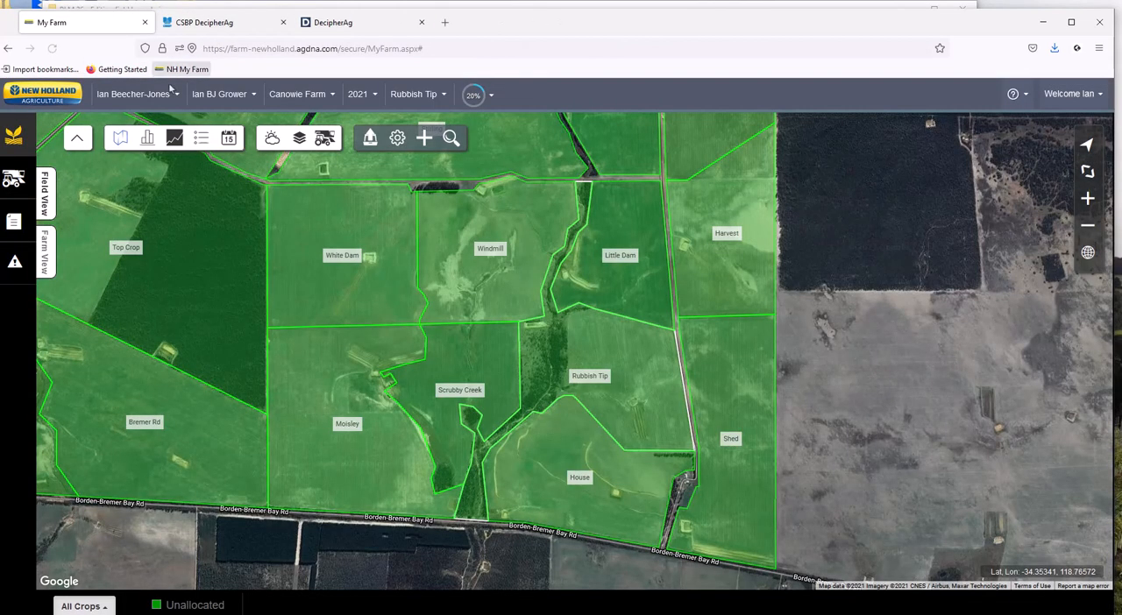
click(44, 191)
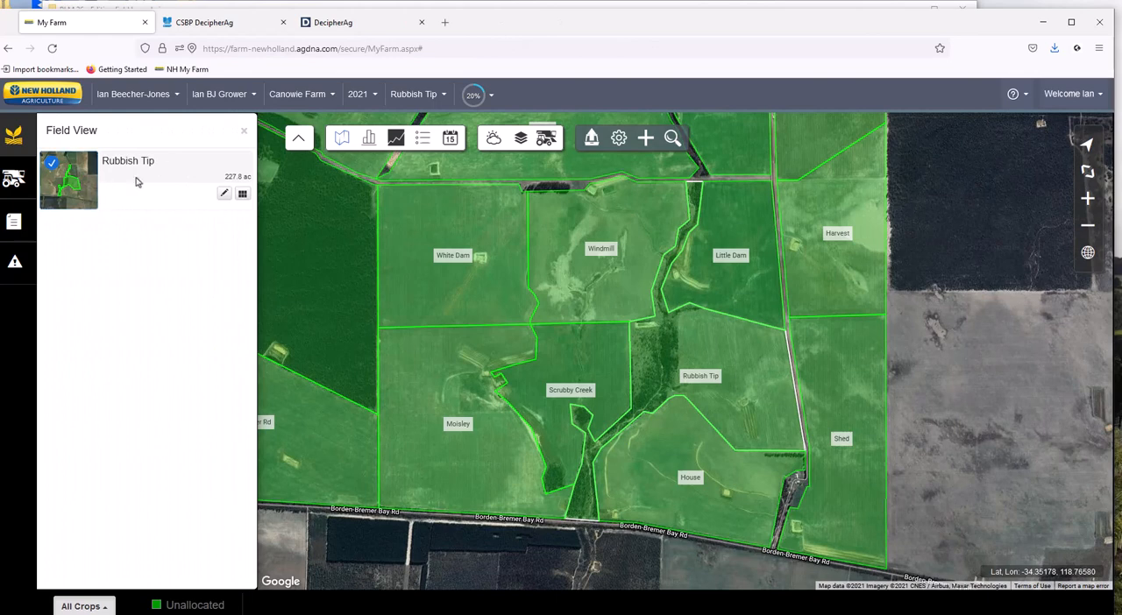
click(703, 381)
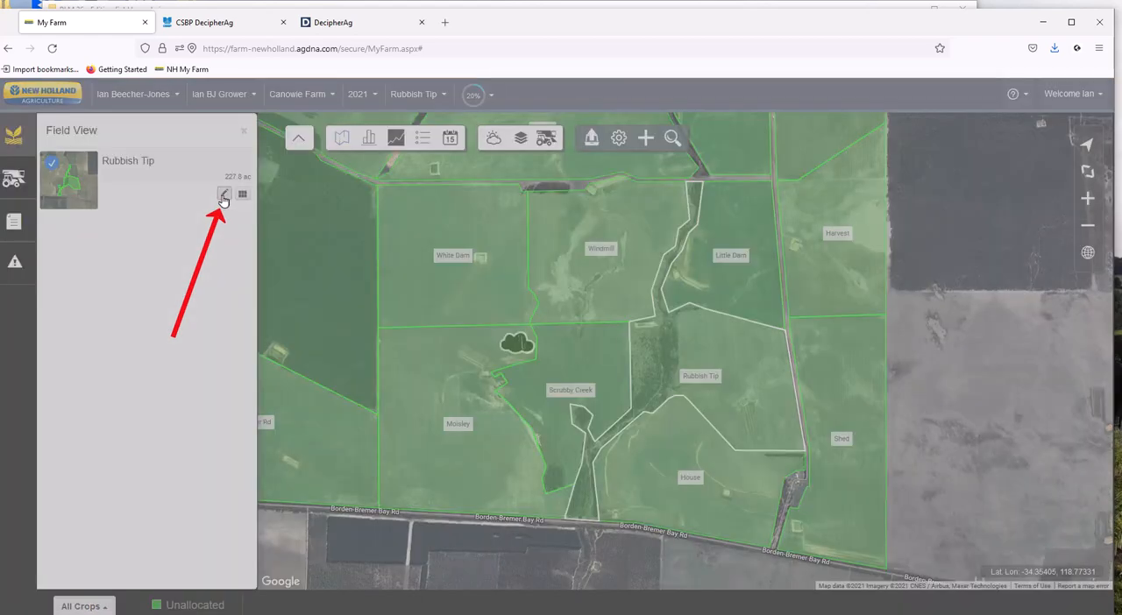
Open the Rubbish Tip field's details for editing, bring up its boundary in Draw Field, and stop drawing so points can be deleted.
click(224, 194)
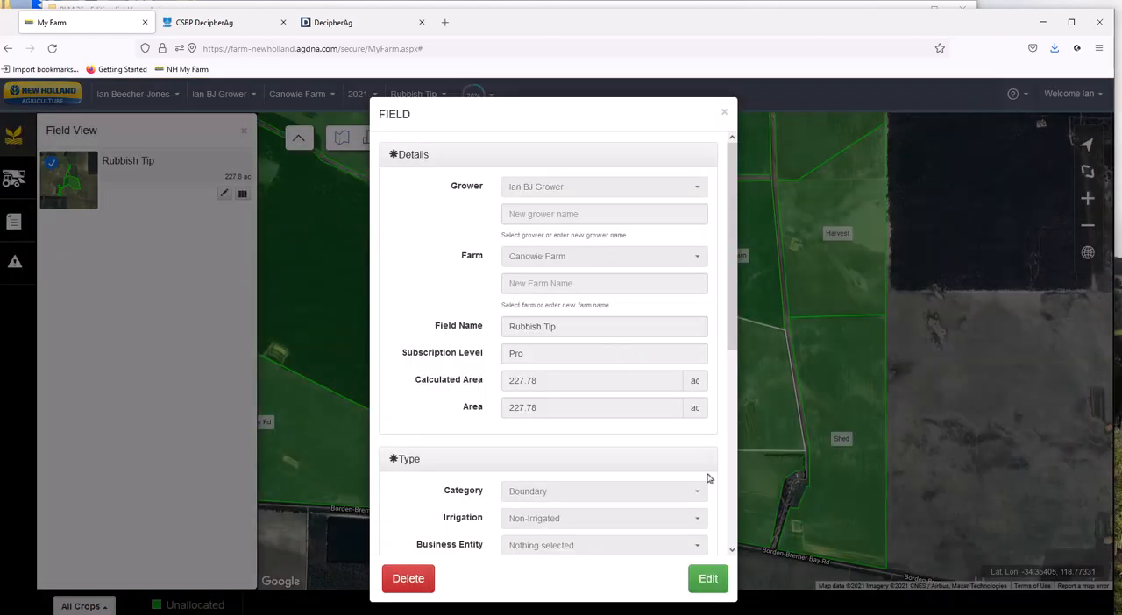
drag(733, 312, 752, 528)
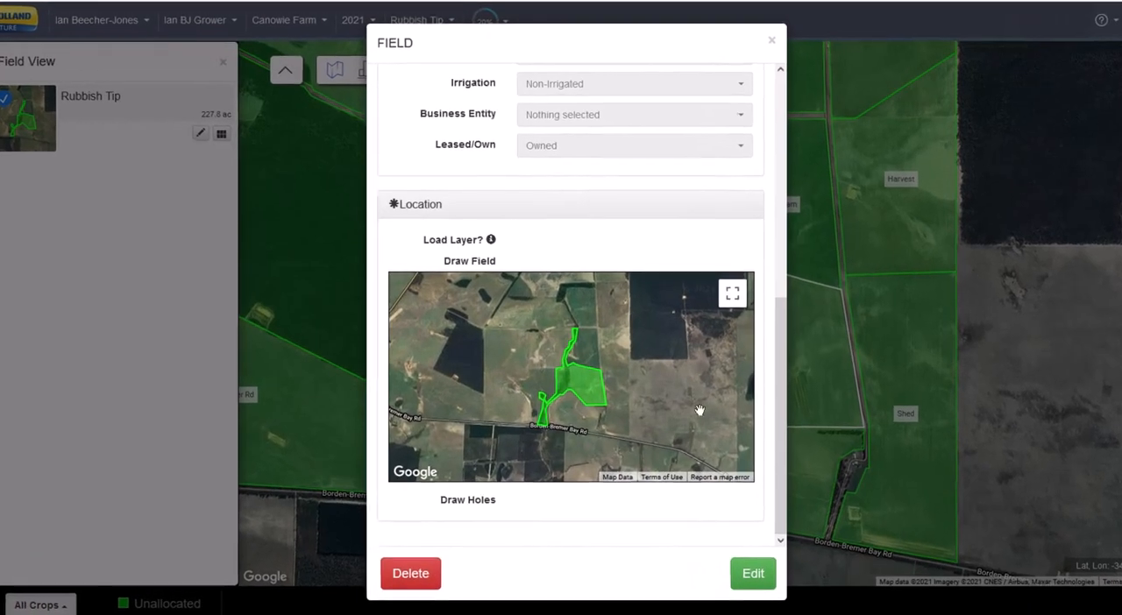
click(752, 574)
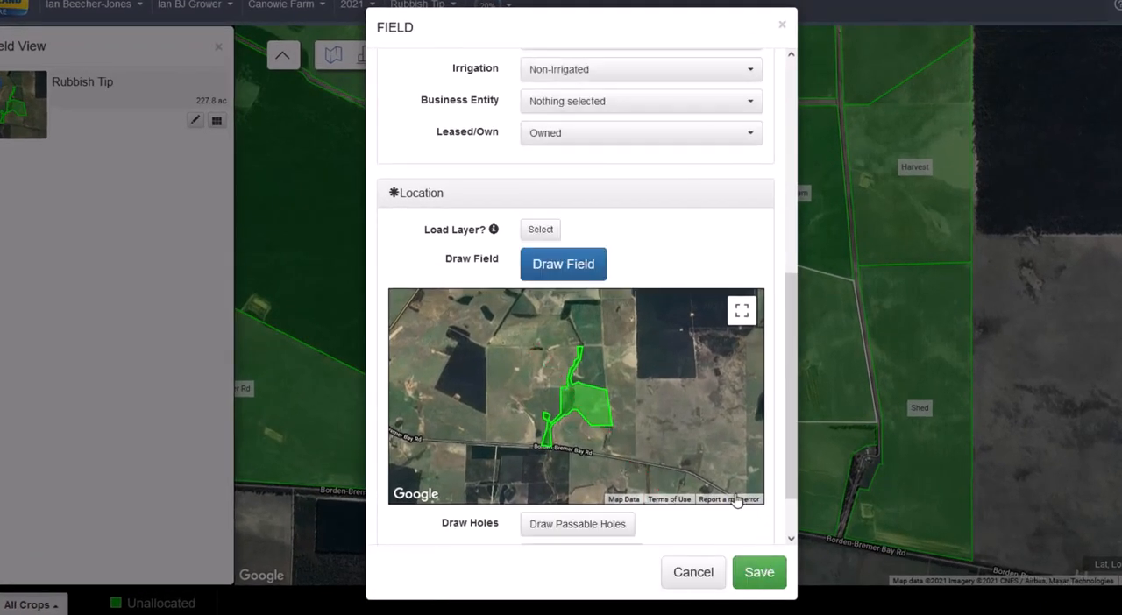
click(564, 269)
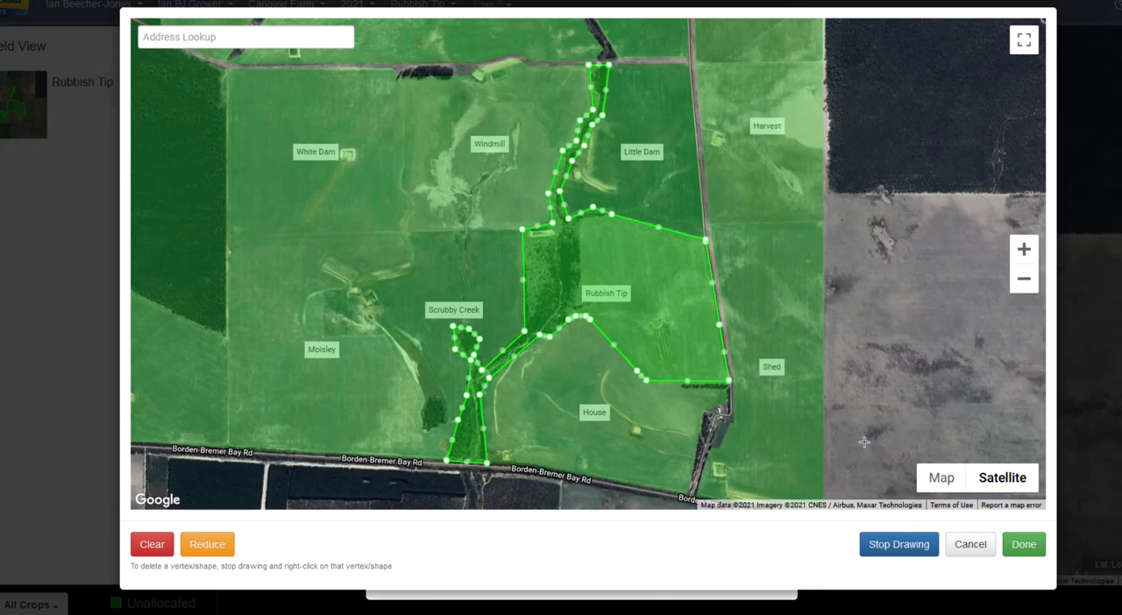
click(892, 548)
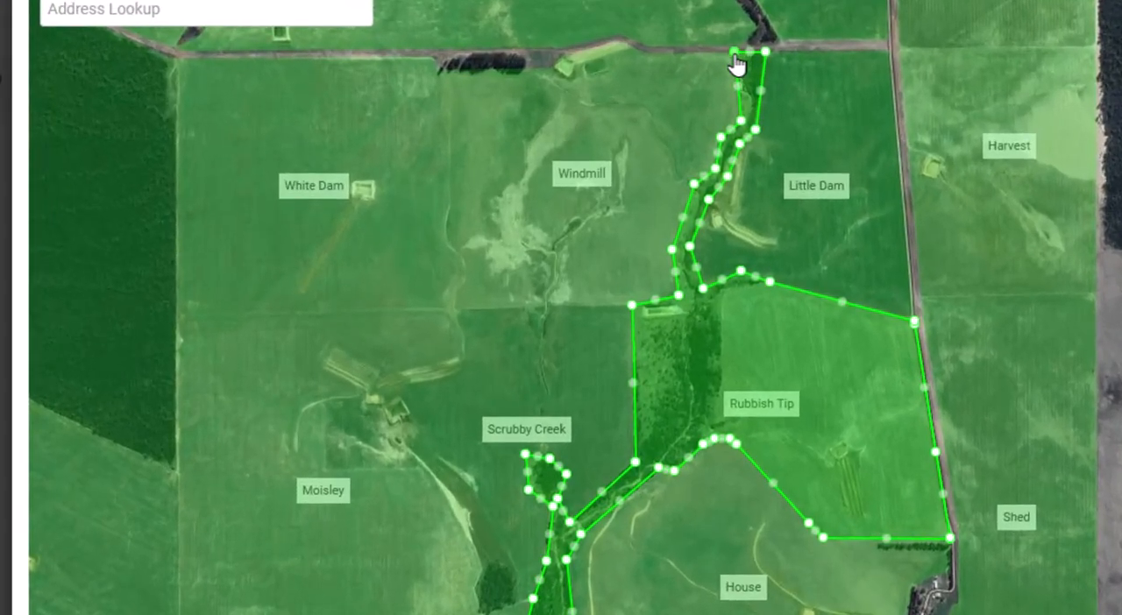
Delete the Rubbish Tip boundary points along the northern half of the creek strip between Windmill and Little Dam, starting at the road.
right_click(735, 54)
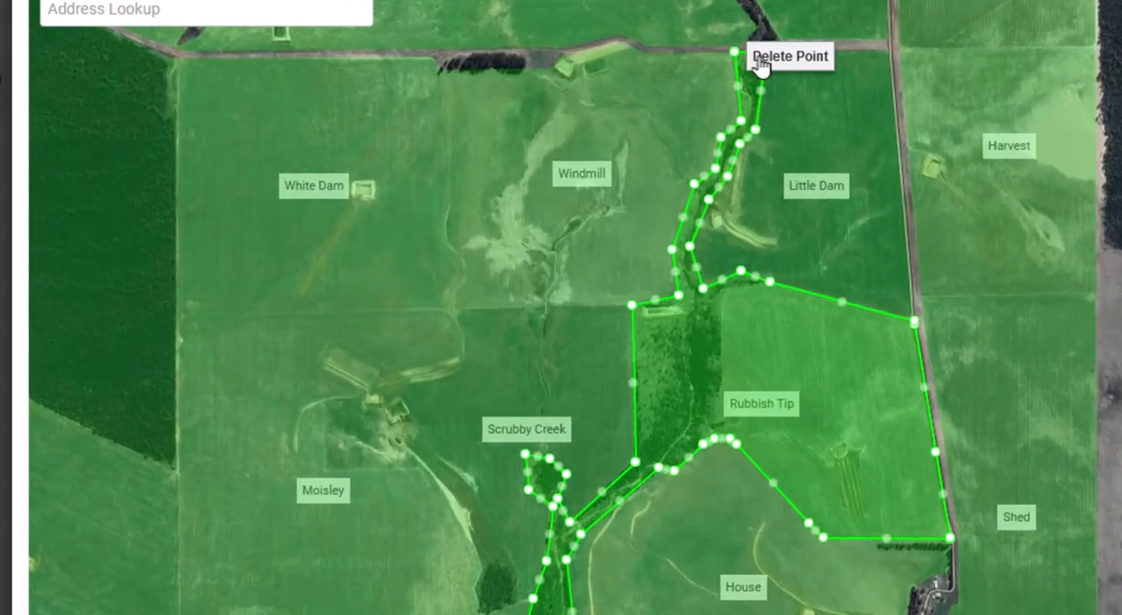
click(762, 63)
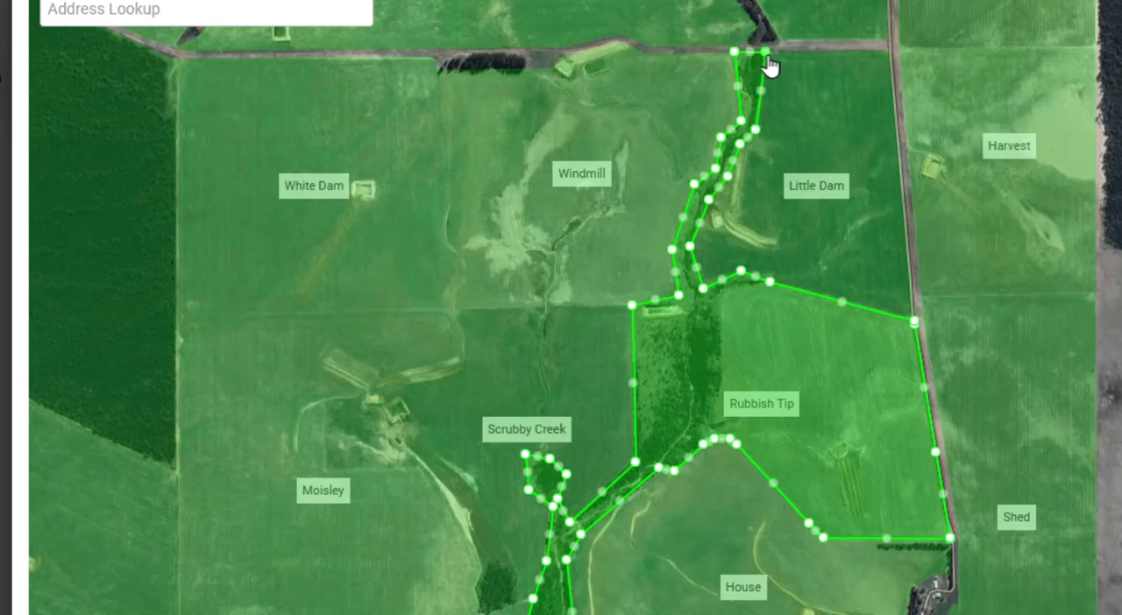
right_click(765, 54)
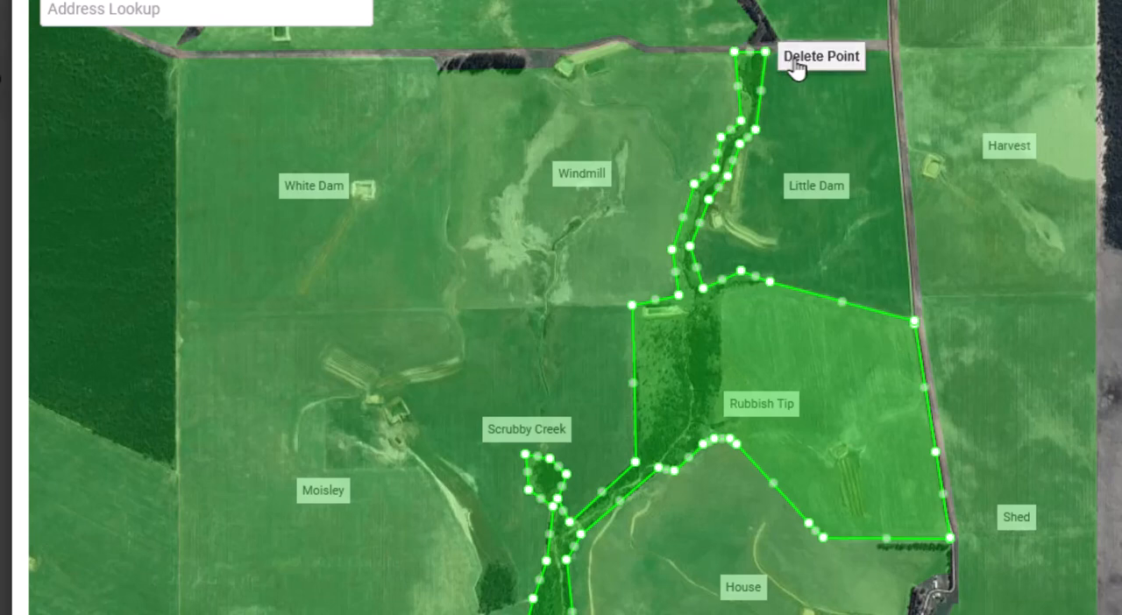
click(794, 59)
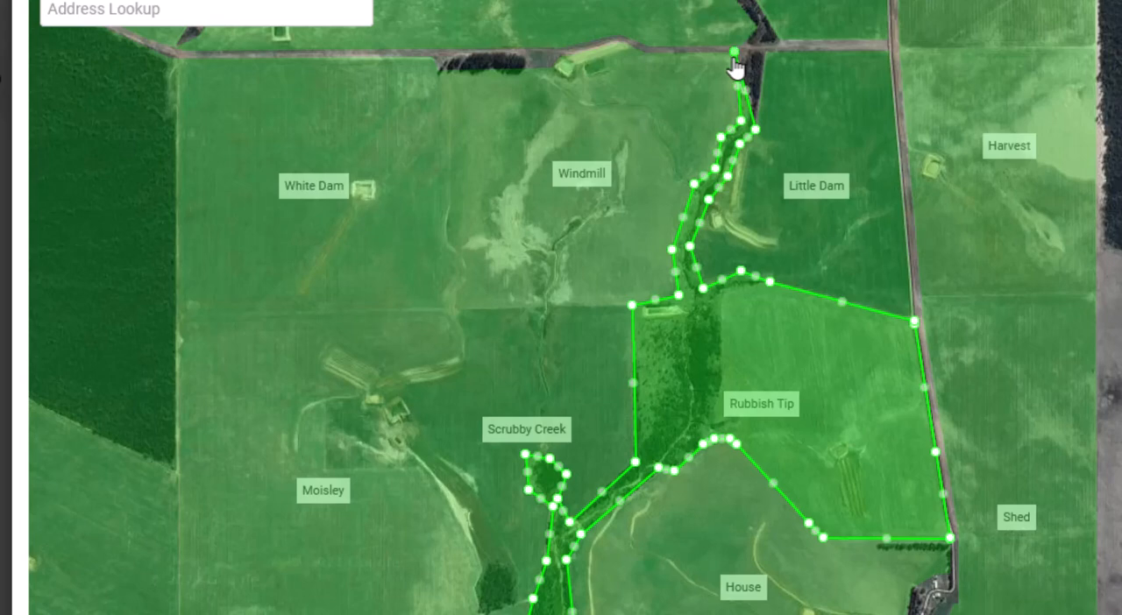
right_click(738, 53)
click(766, 61)
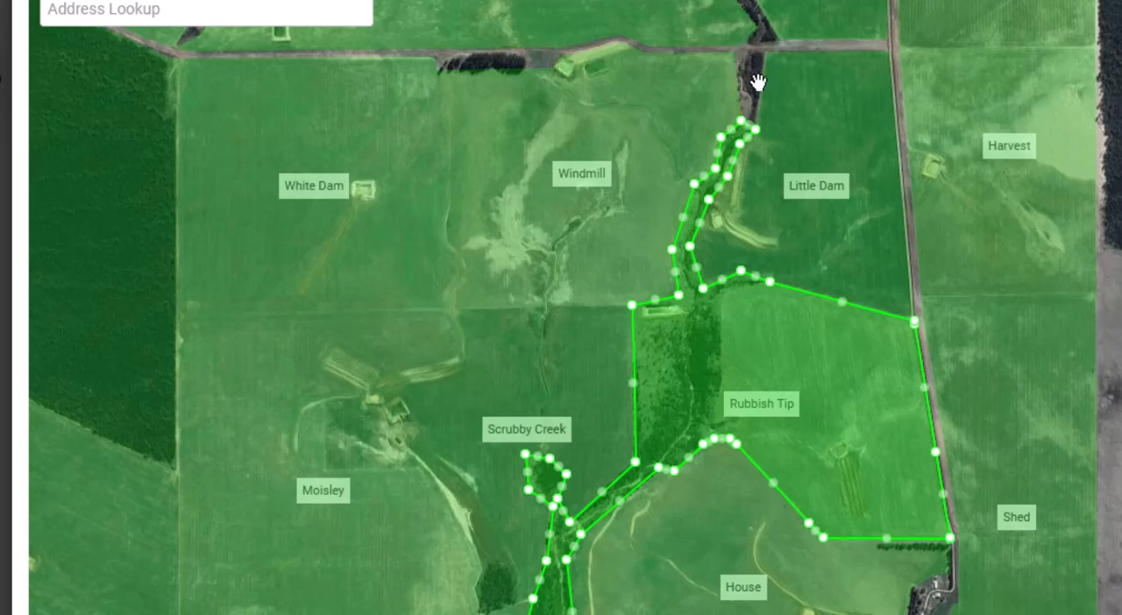
right_click(742, 122)
click(774, 140)
right_click(721, 137)
click(747, 151)
right_click(743, 140)
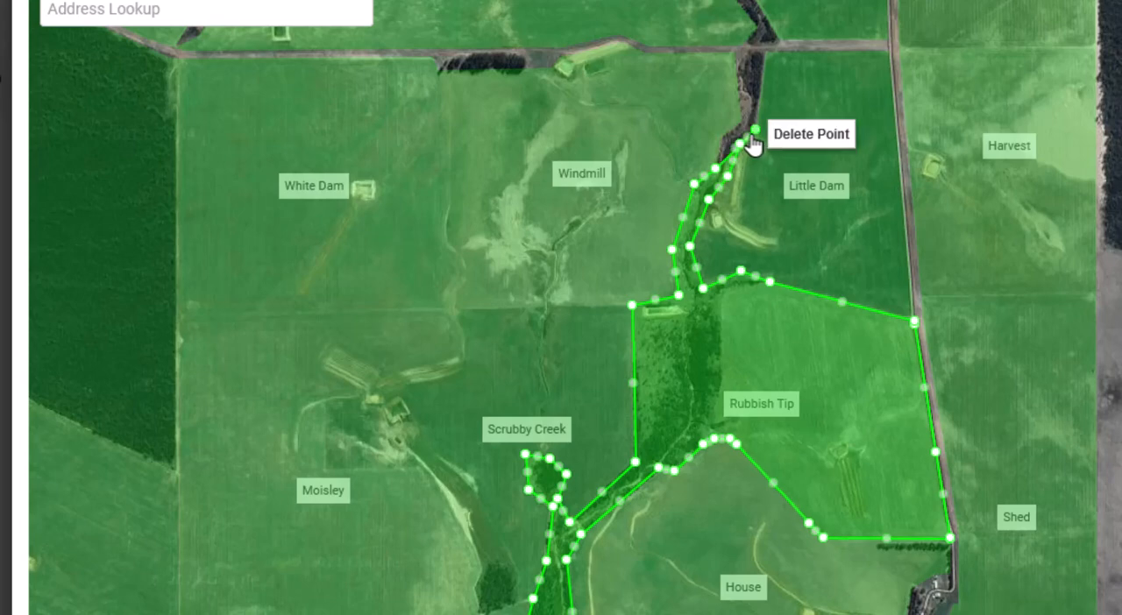
click(779, 143)
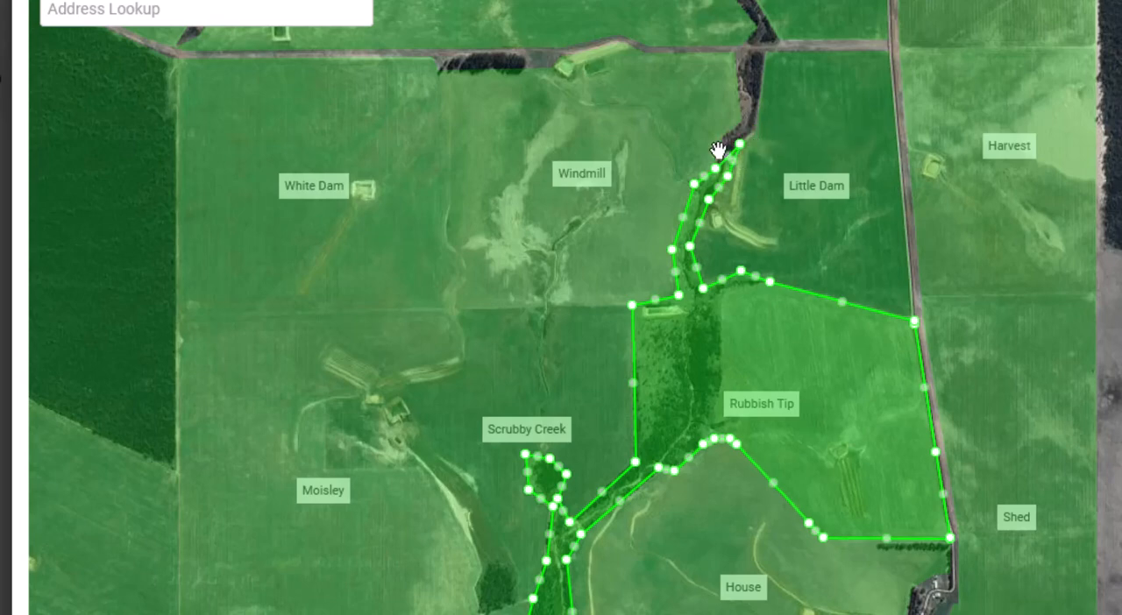
right_click(695, 192)
click(719, 196)
right_click(697, 326)
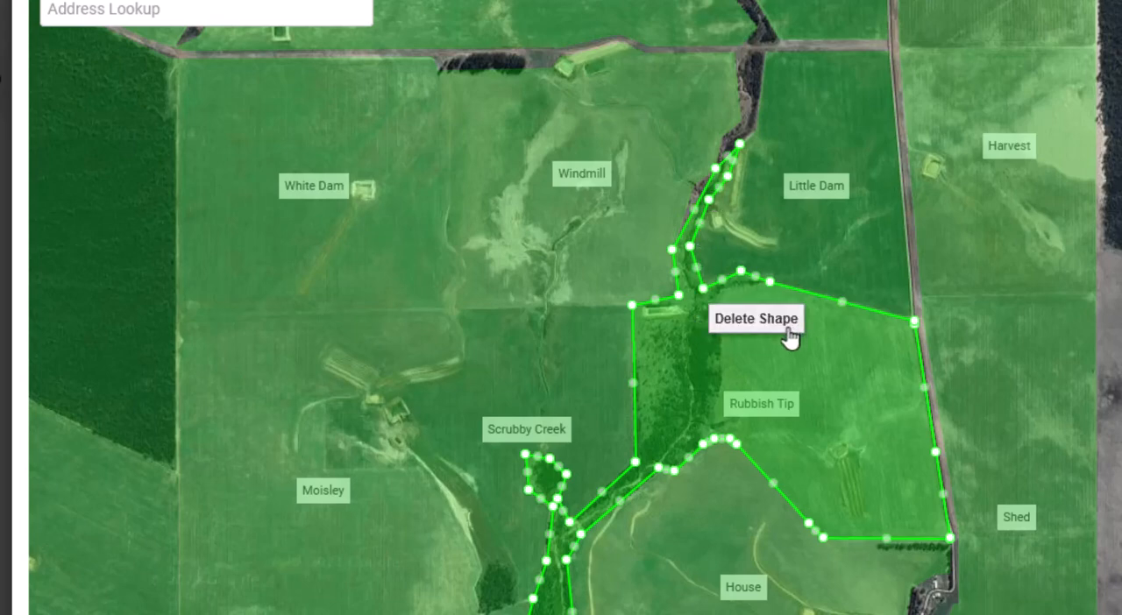
right_click(737, 148)
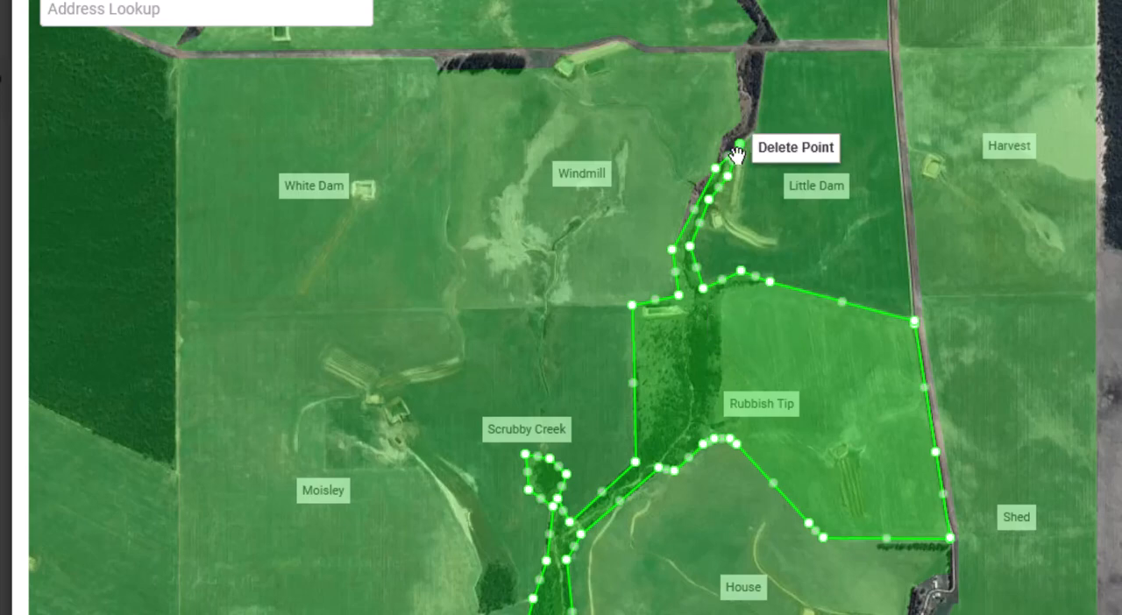
click(764, 156)
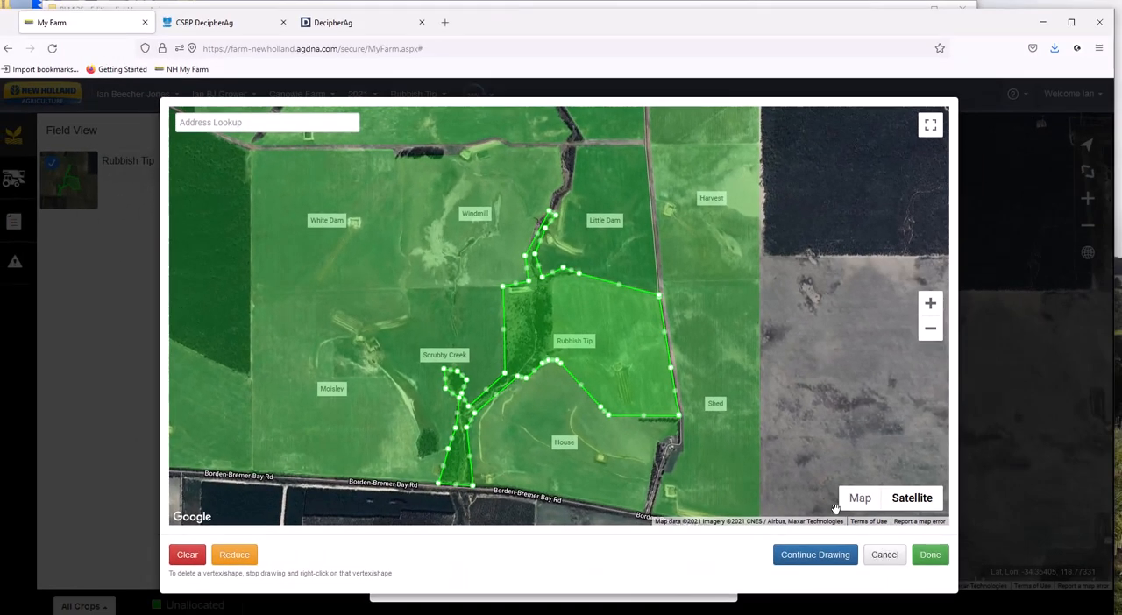
Delete the remaining boundary points of the northern creek strip and the north-west corner point of the wooded block.
right_click(549, 216)
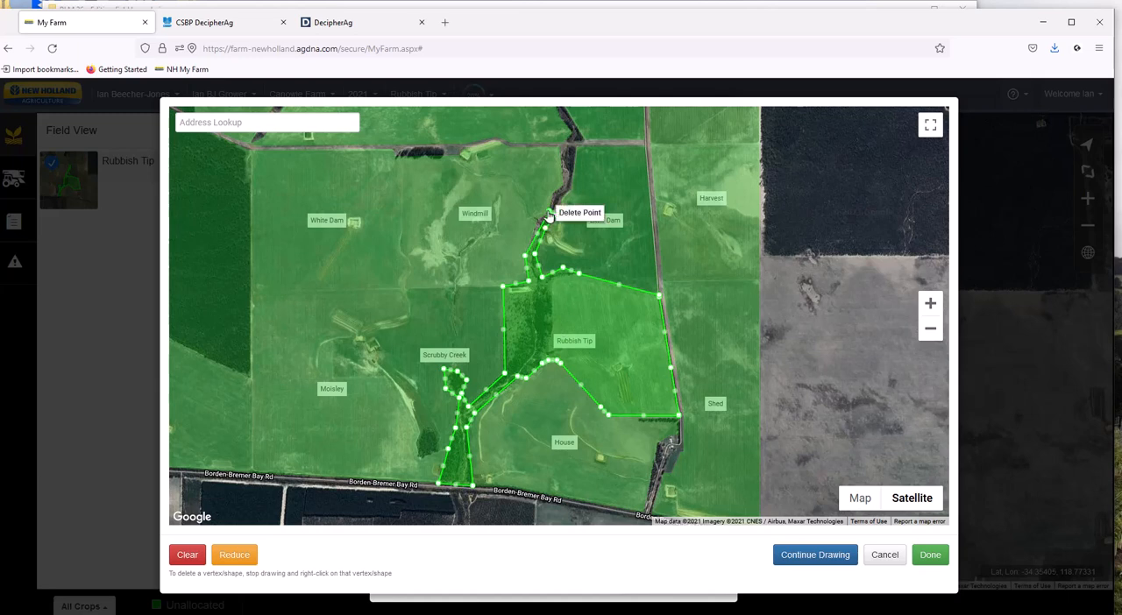
click(568, 214)
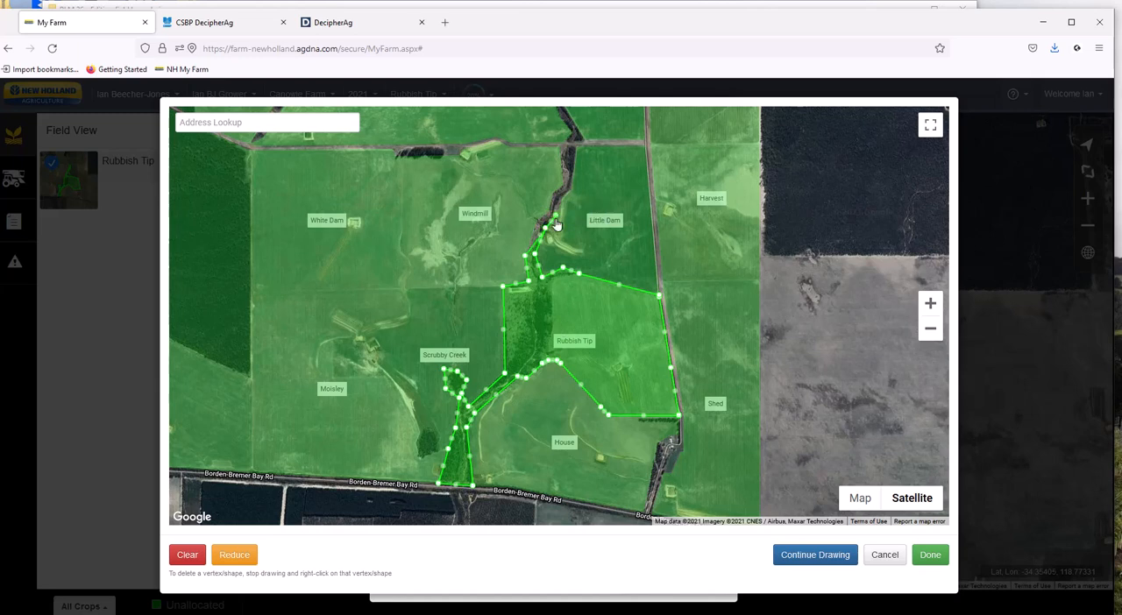
right_click(555, 217)
click(570, 218)
right_click(544, 229)
click(565, 224)
right_click(535, 254)
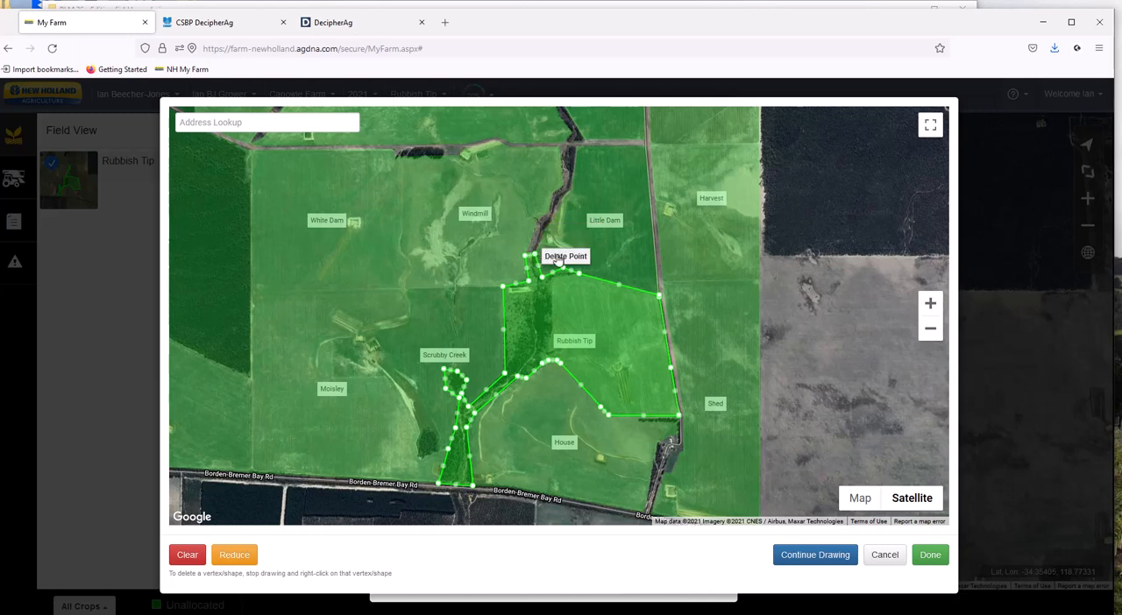
click(565, 256)
right_click(526, 257)
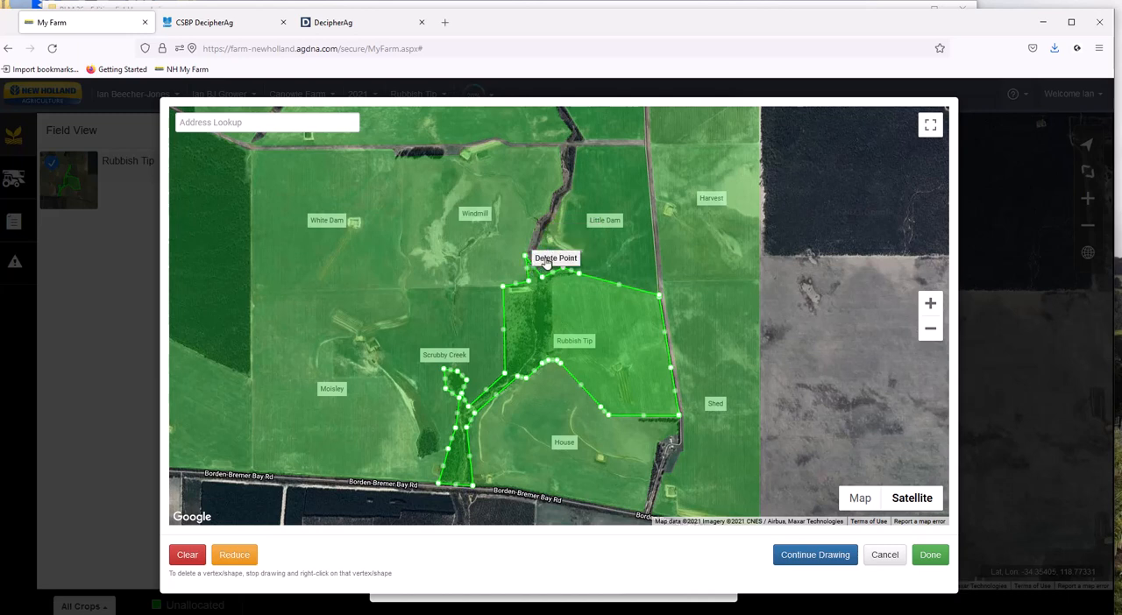
click(545, 261)
right_click(502, 287)
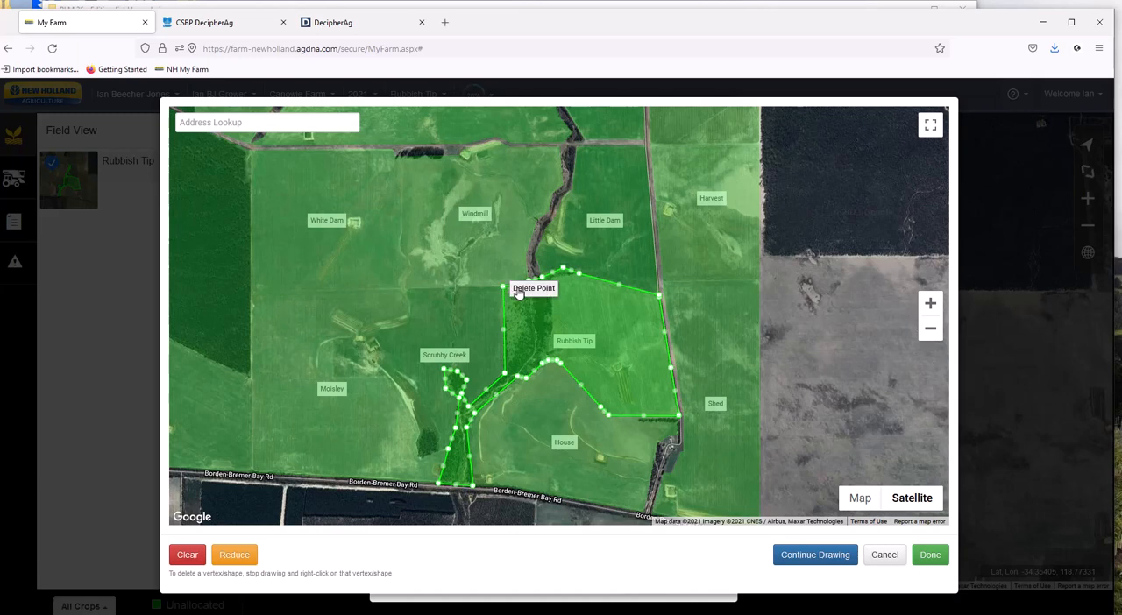
click(530, 288)
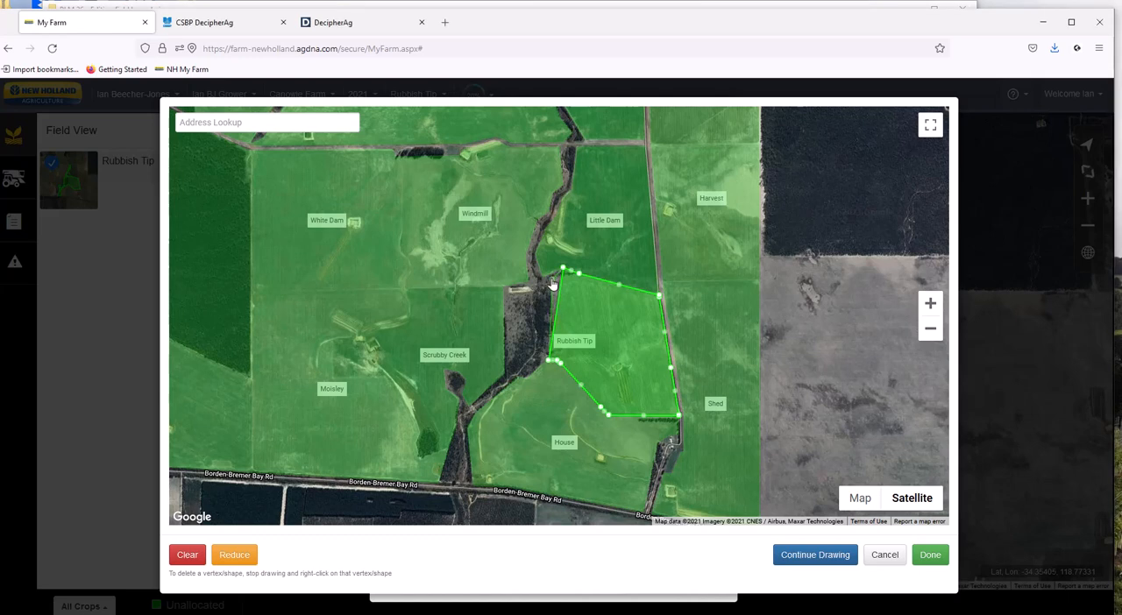
Fit the paddock's north-west corner and western edge to the tree line by repositioning boundary points and deleting the surplus corner point.
drag(552, 281, 552, 278)
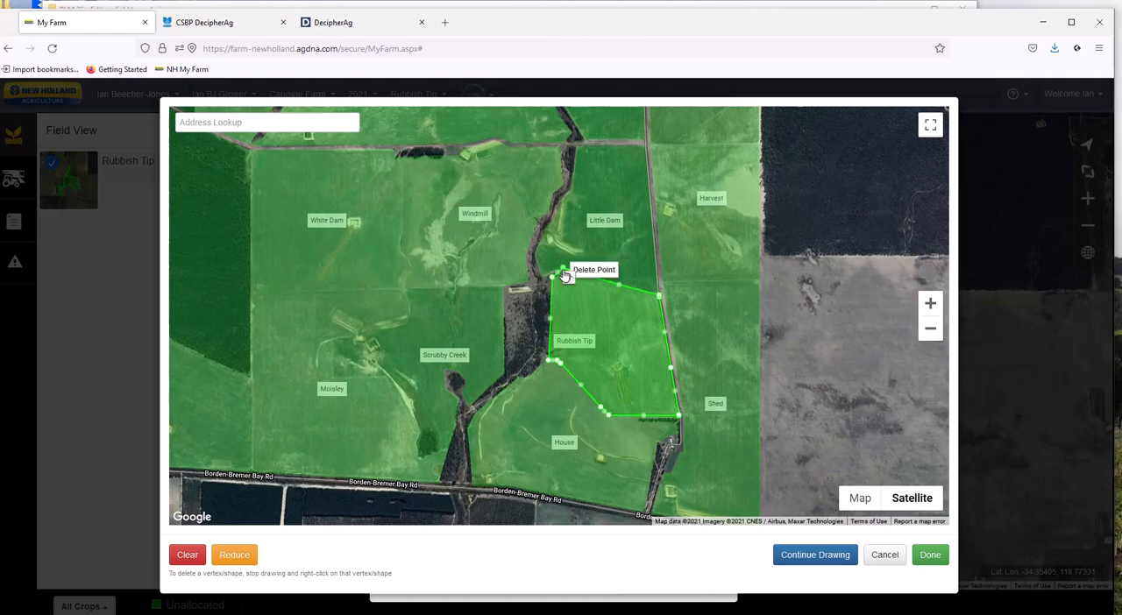
click(569, 276)
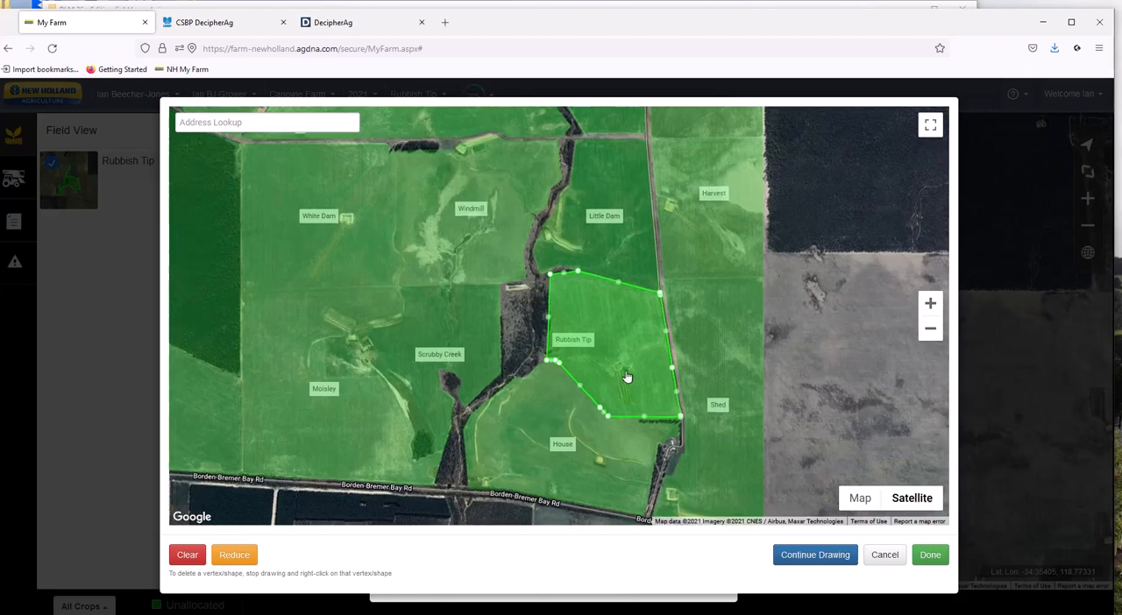
scroll(625, 377, up, 3)
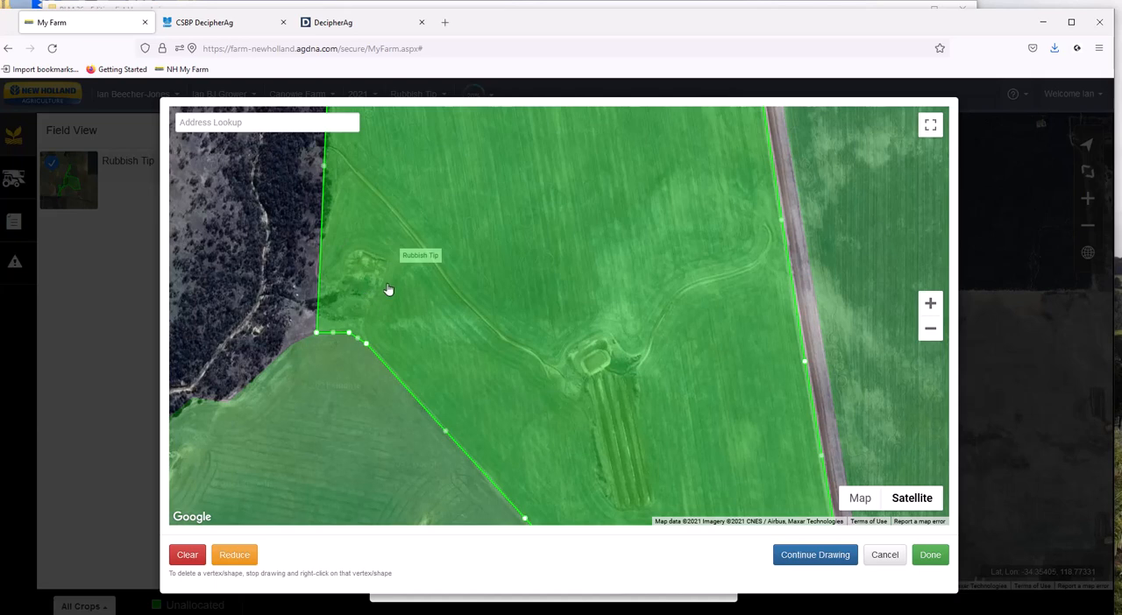
drag(388, 290, 481, 395)
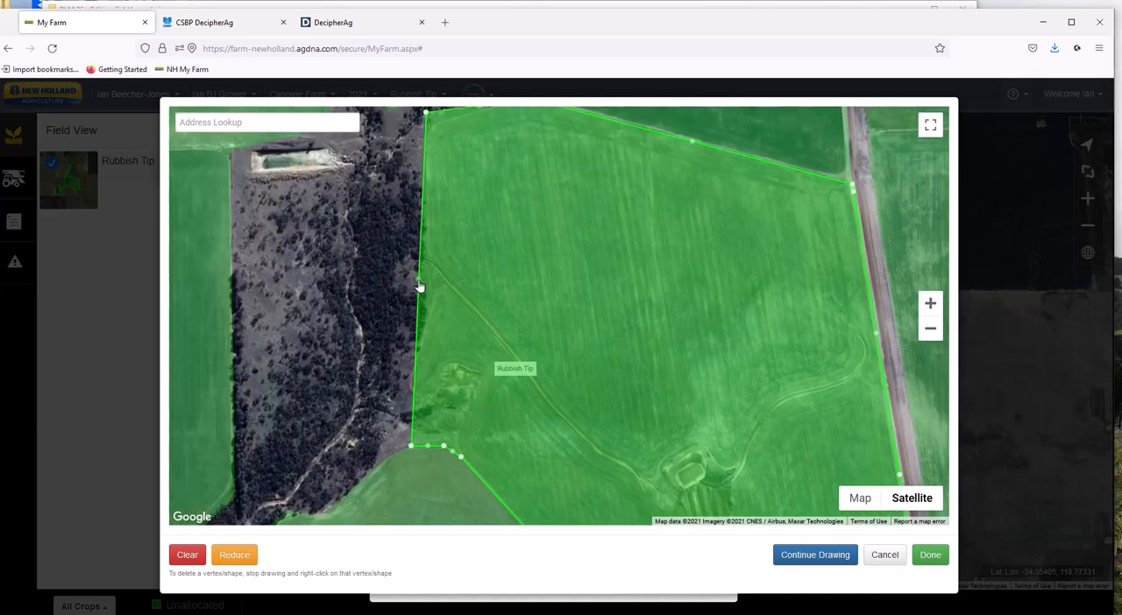
mouse_move(423, 284)
mouse_down()
mouse_move(441, 288)
mouse_move(430, 278)
mouse_up()
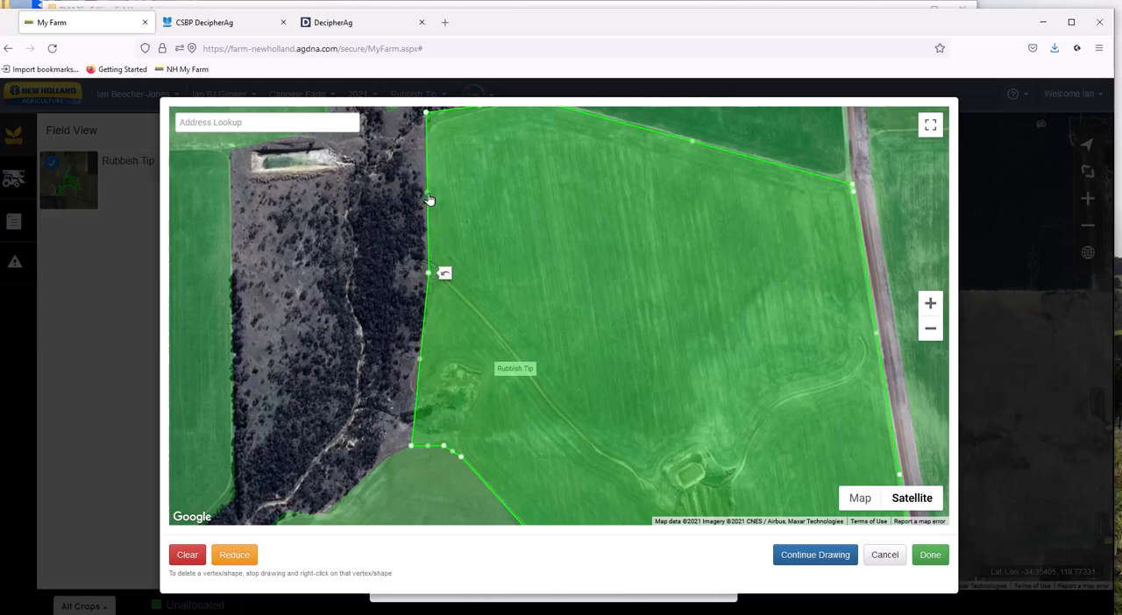
drag(428, 200, 441, 192)
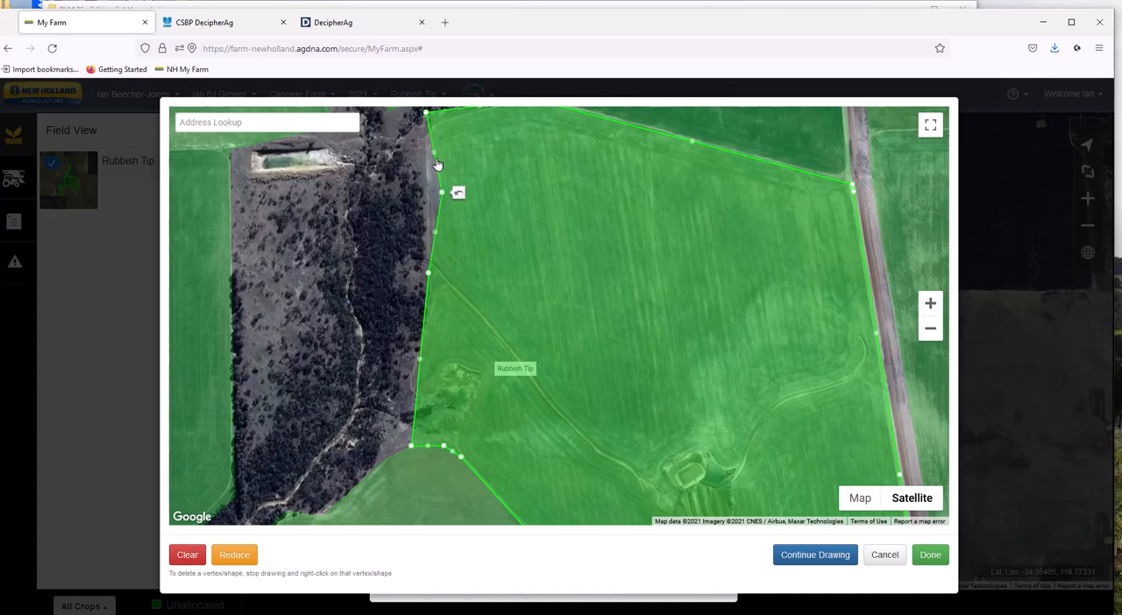
drag(441, 194, 428, 184)
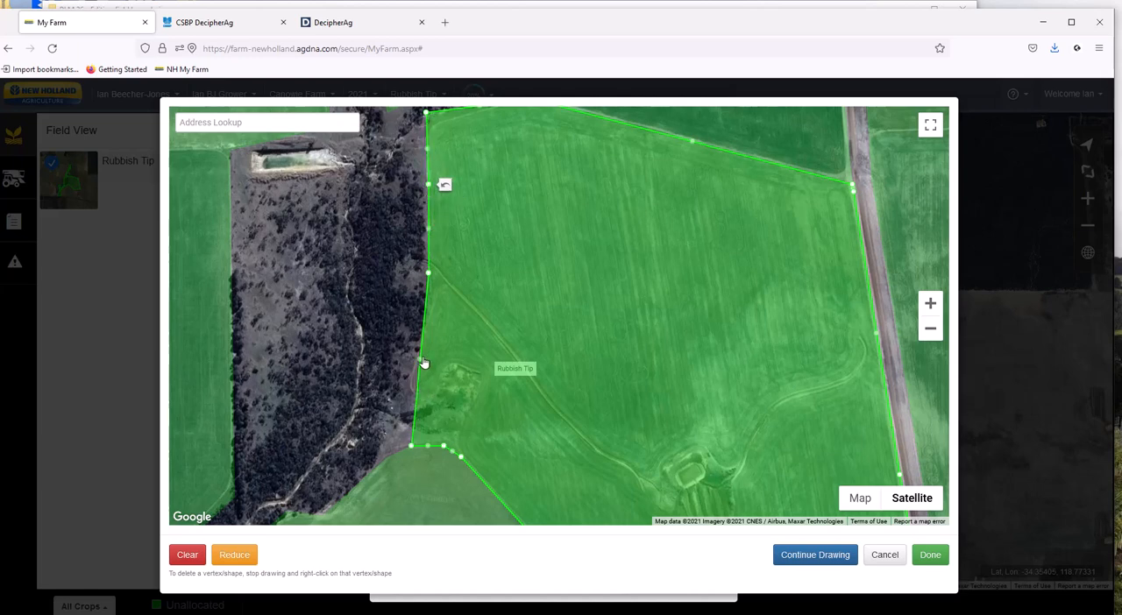
drag(420, 365, 429, 323)
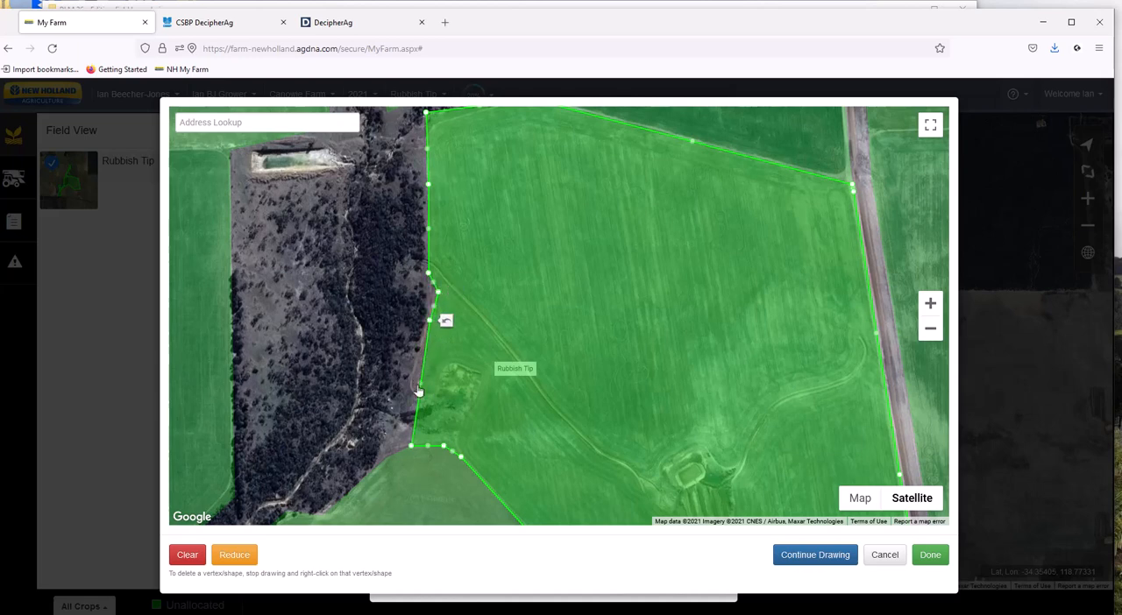
drag(422, 386, 415, 354)
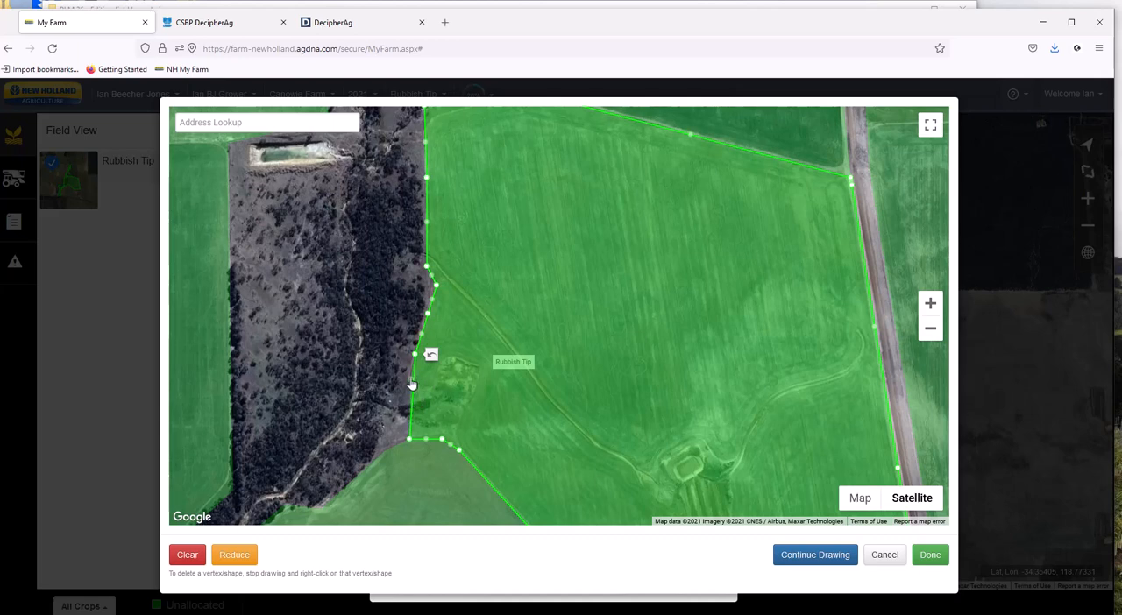
Reshape the south-western boundary with extra points so that it wraps around the bare patch beside the trees and excludes it.
mouse_move(412, 397)
mouse_down()
mouse_move(411, 379)
mouse_move(422, 403)
mouse_move(430, 393)
mouse_up()
drag(418, 385, 441, 368)
drag(427, 407, 450, 357)
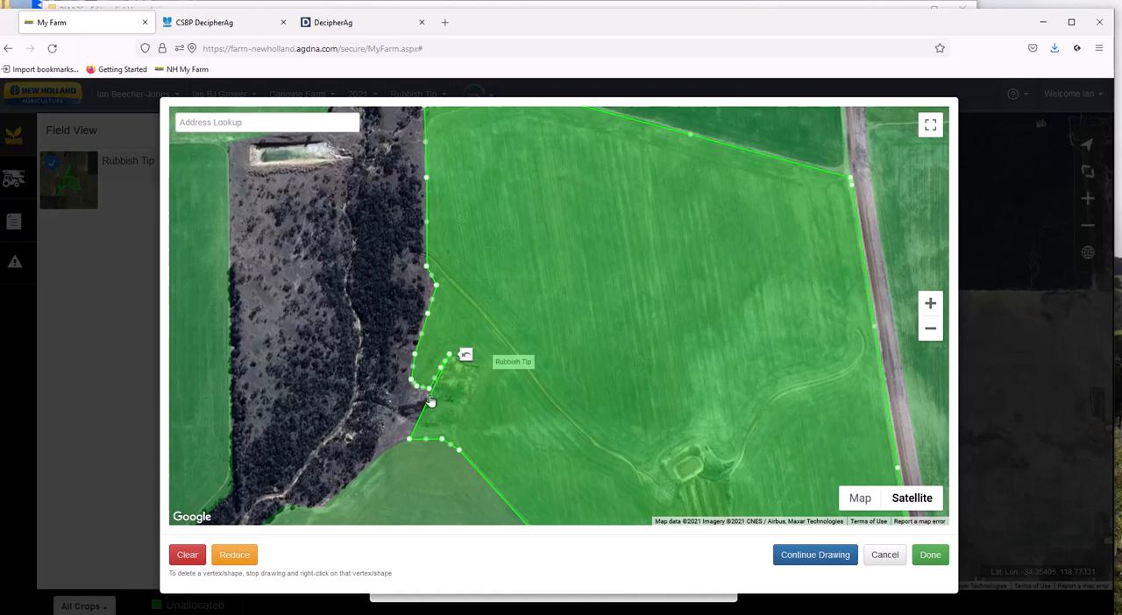
drag(429, 398, 465, 364)
drag(438, 402, 478, 375)
mouse_move(444, 406)
mouse_down()
mouse_move(472, 394)
mouse_move(463, 408)
mouse_up()
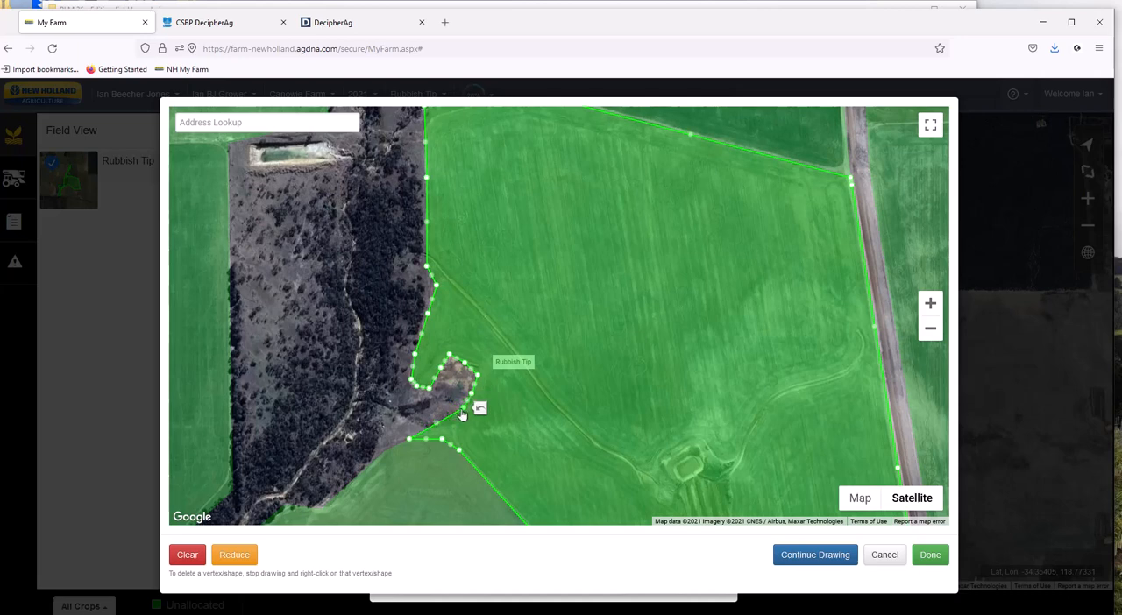
Delete the old south-west corner point and move the boundary below the bare patch onto the paddock's edge near House.
right_click(411, 440)
click(431, 441)
drag(452, 424, 454, 435)
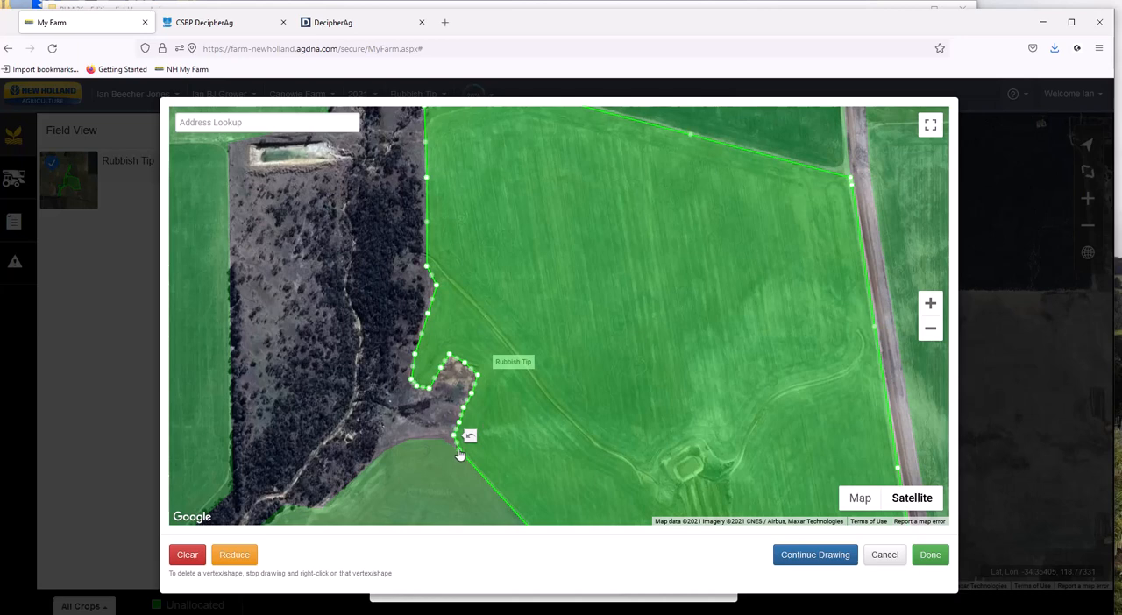